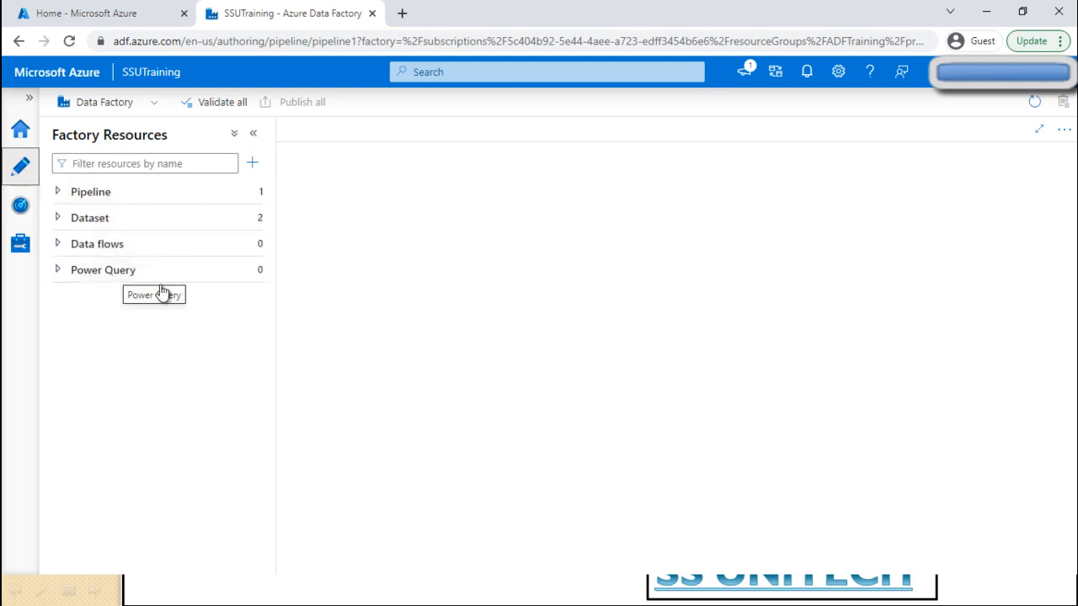
# - Create a new pipeline named CopyData with the description "Copy data from sql to azure blob"
pyautogui.click(58, 193)
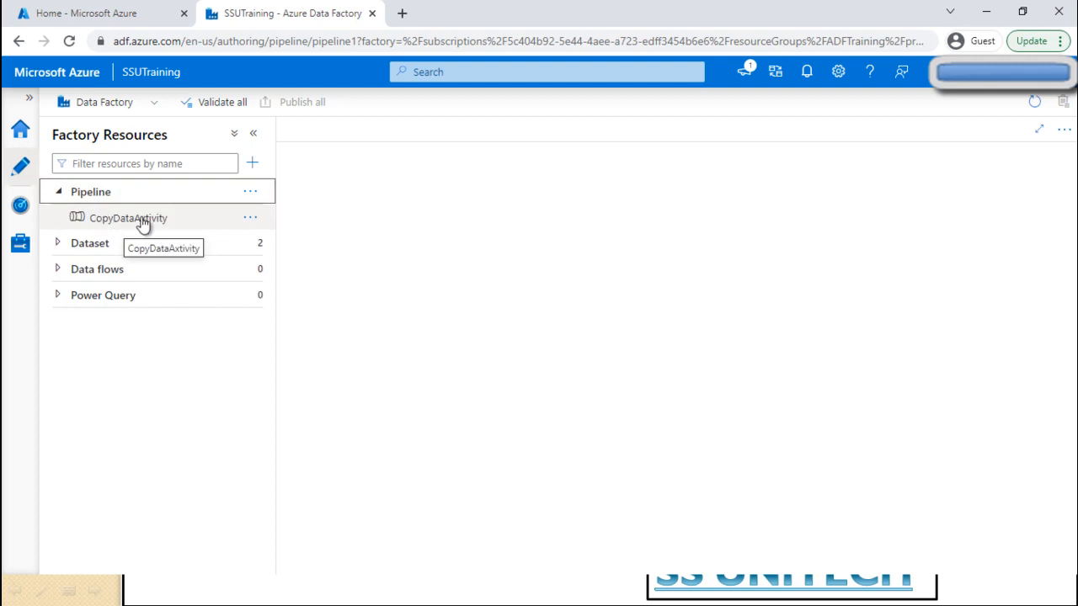
pyautogui.click(255, 196)
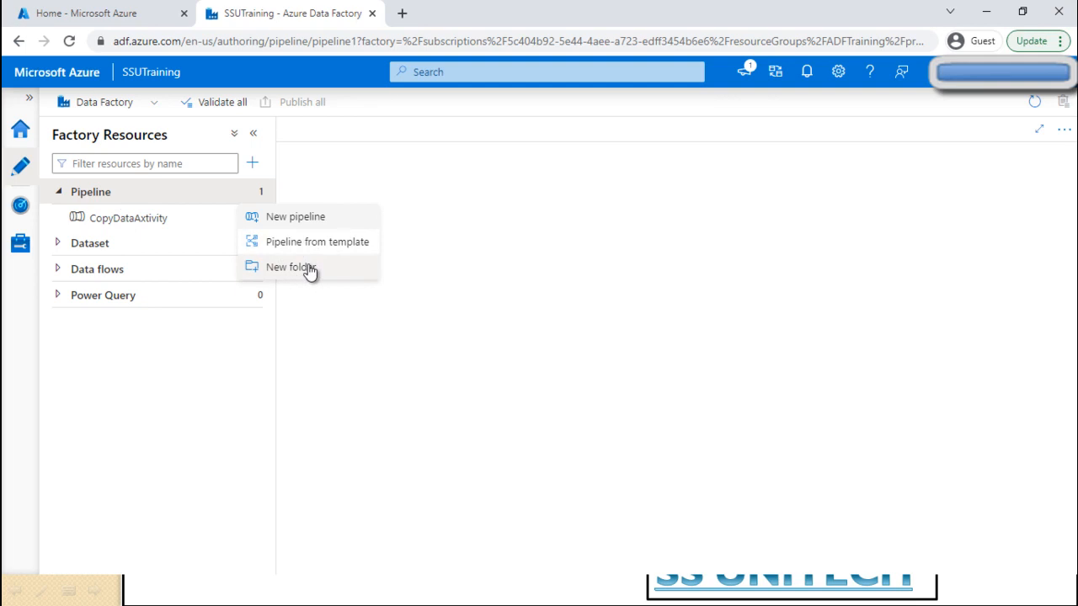
pyautogui.click(310, 218)
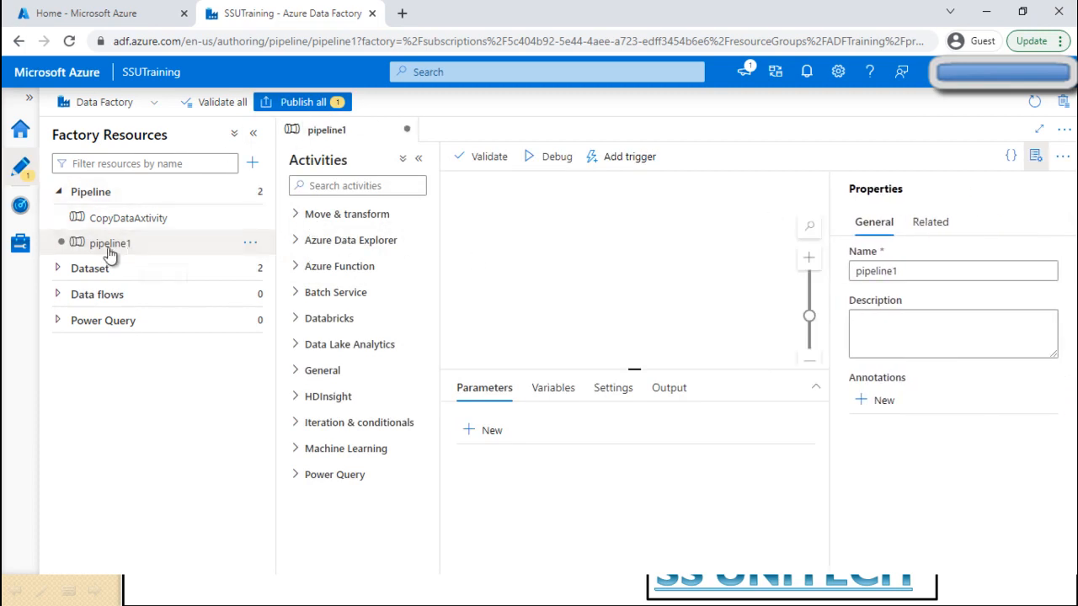
pyautogui.moveTo(917, 271); pyautogui.dragTo(813, 273)
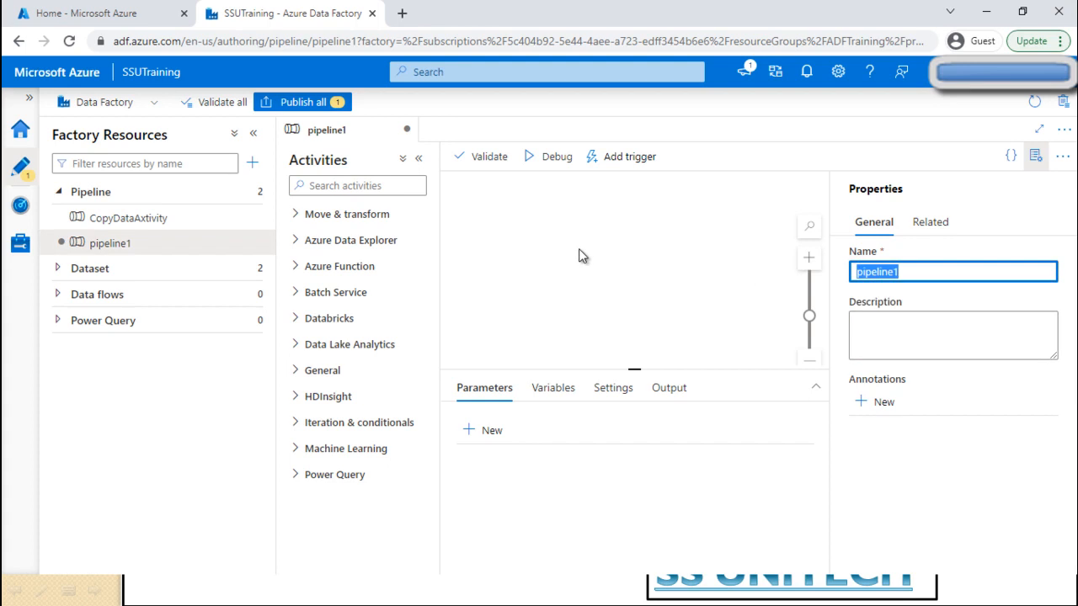
pyautogui.write('CopyData')
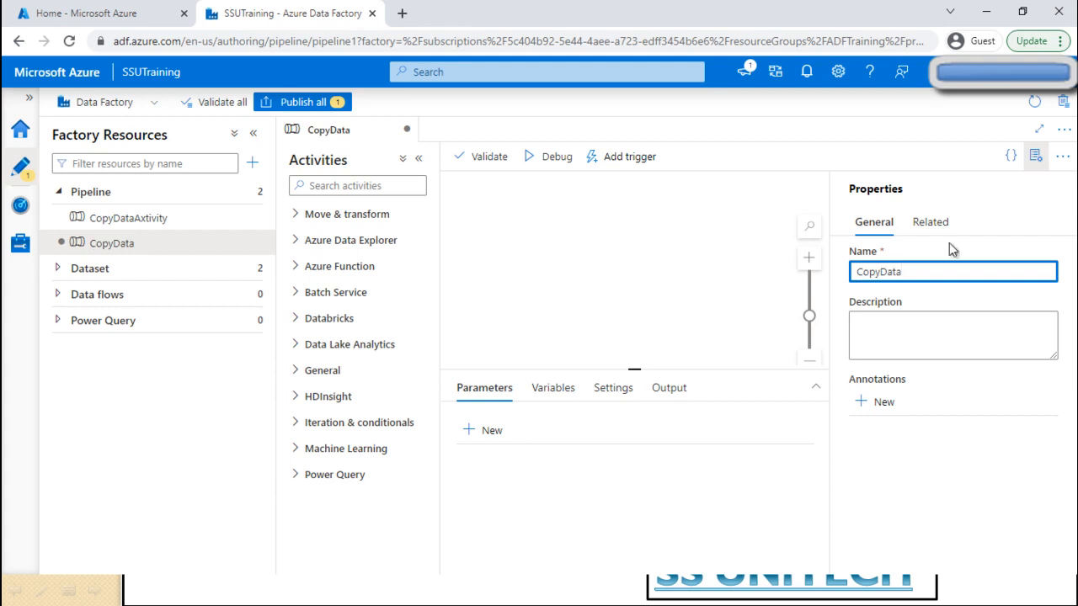
pyautogui.click(918, 322)
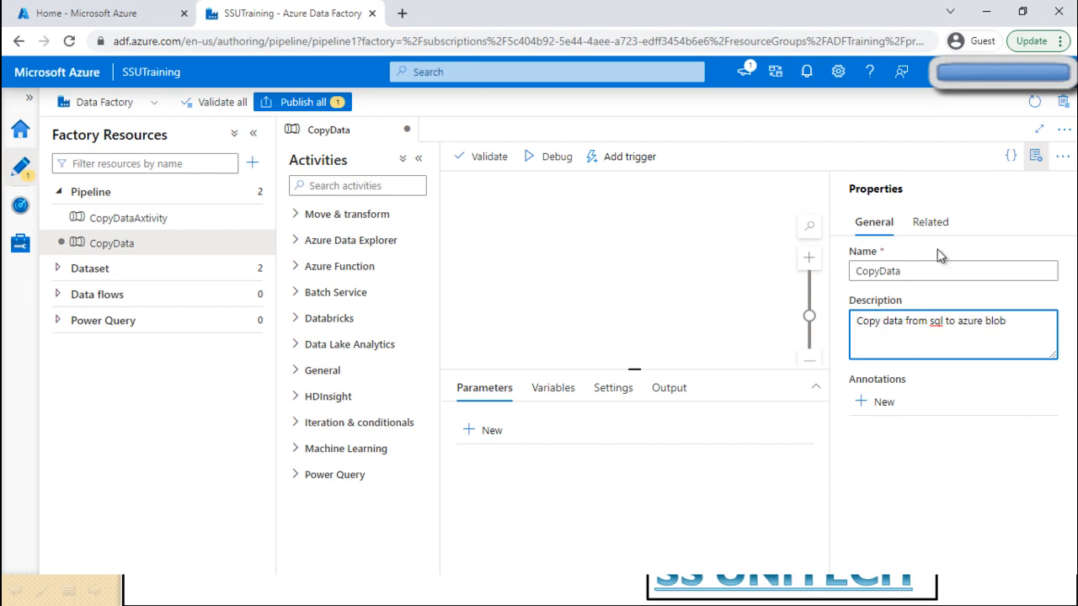
pyautogui.click(1036, 156)
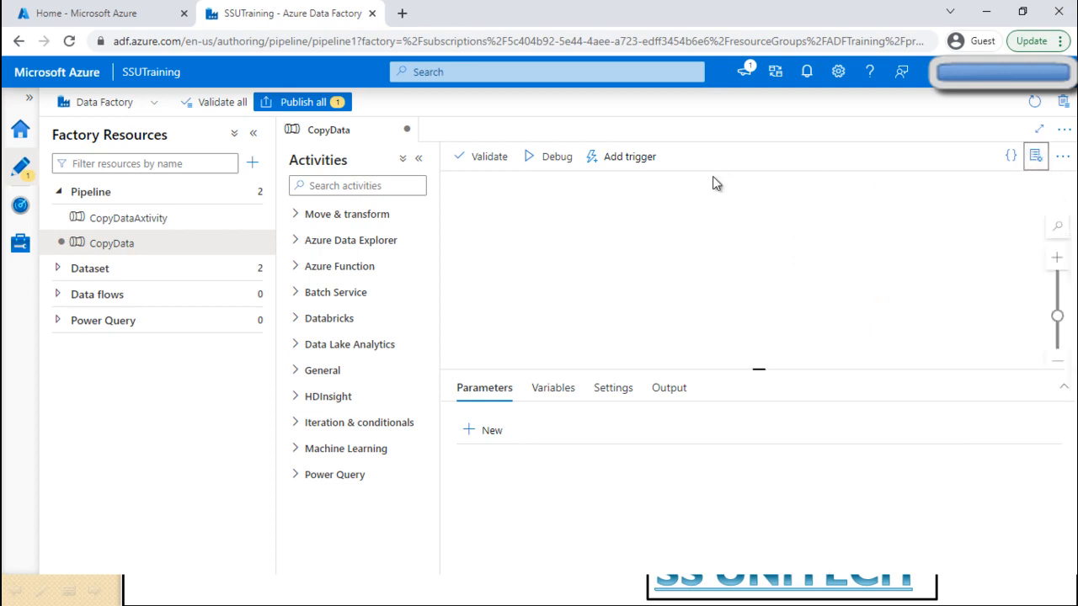
# - Add a Copy data activity from the Move & transform group to the CopyData pipeline canvas
pyautogui.click(291, 162)
pyautogui.doubleClick(340, 160)
pyautogui.click(343, 160)
pyautogui.click(297, 217)
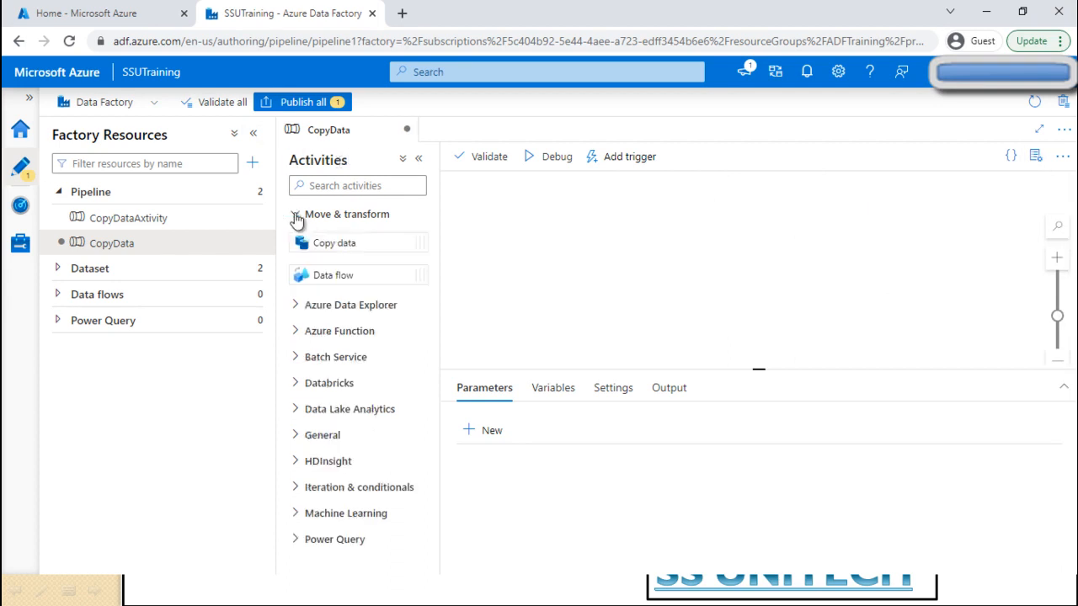
pyautogui.click(297, 305)
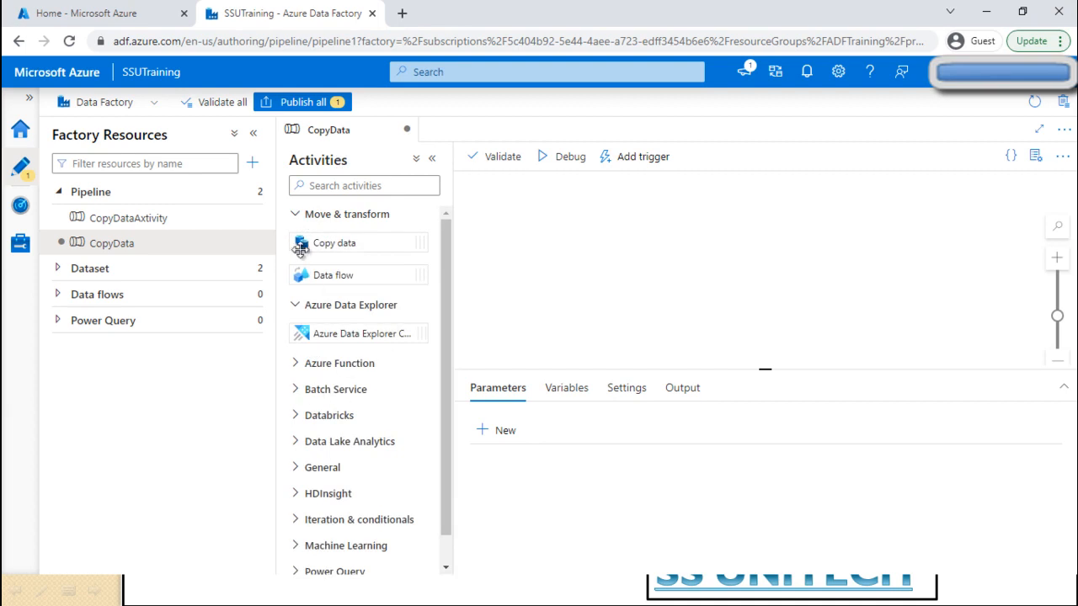
pyautogui.click(296, 304)
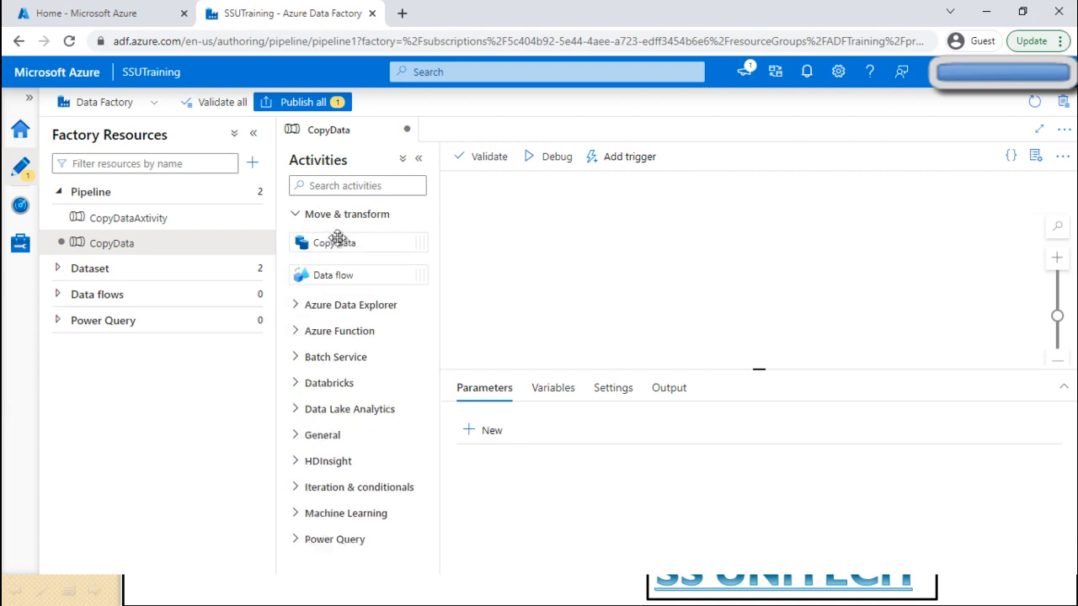
pyautogui.moveTo(305, 244); pyautogui.dragTo(547, 243)
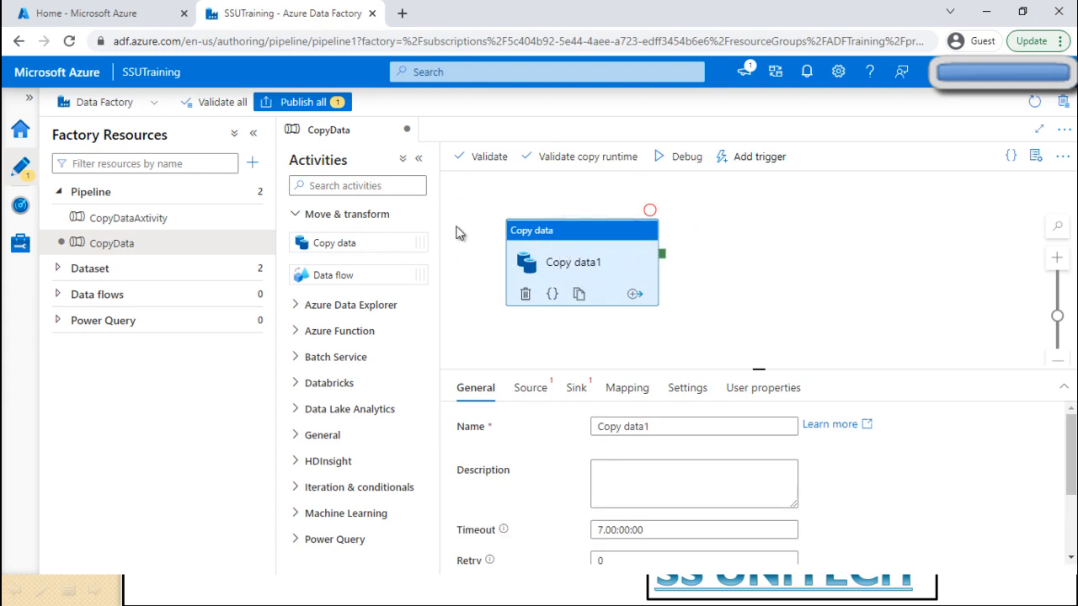
pyautogui.click(709, 245)
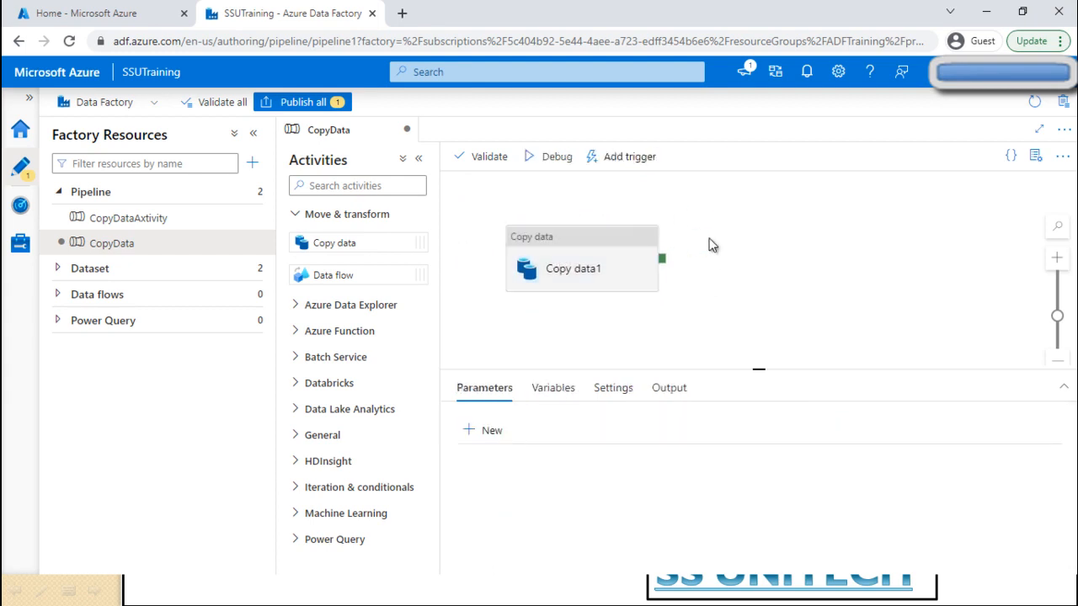
# - Validate the CopyData pipeline and look at the options for triggering it
pyautogui.click(488, 160)
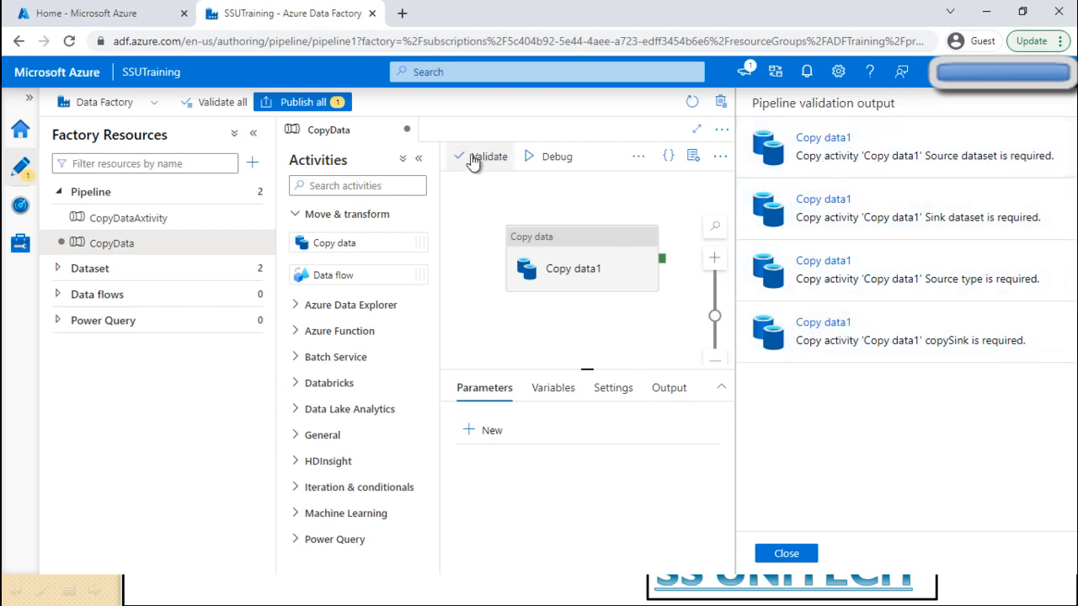
pyautogui.click(777, 553)
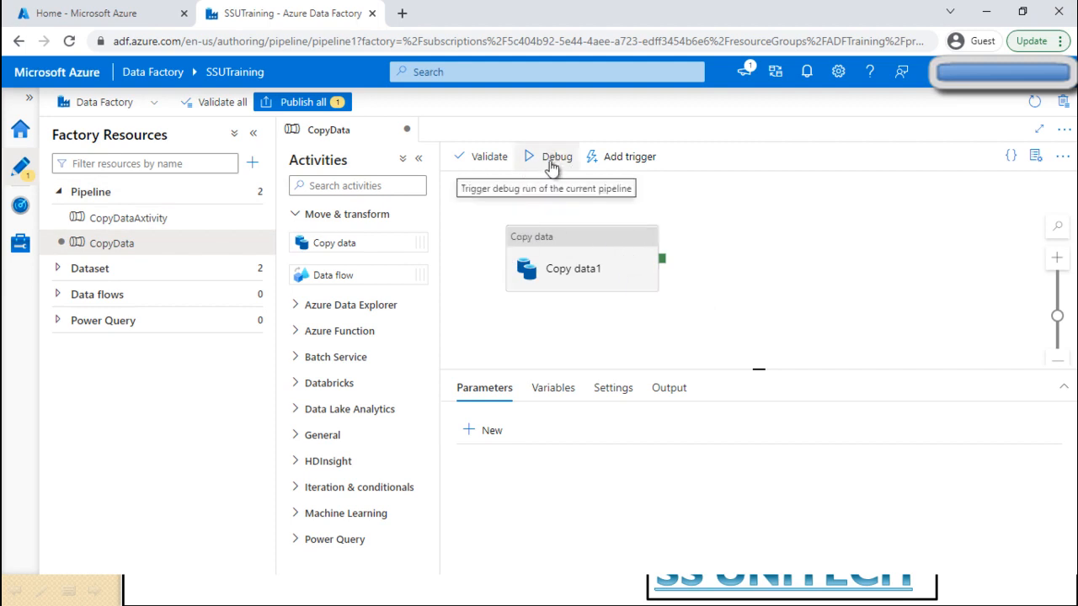
pyautogui.click(636, 160)
pyautogui.click(640, 160)
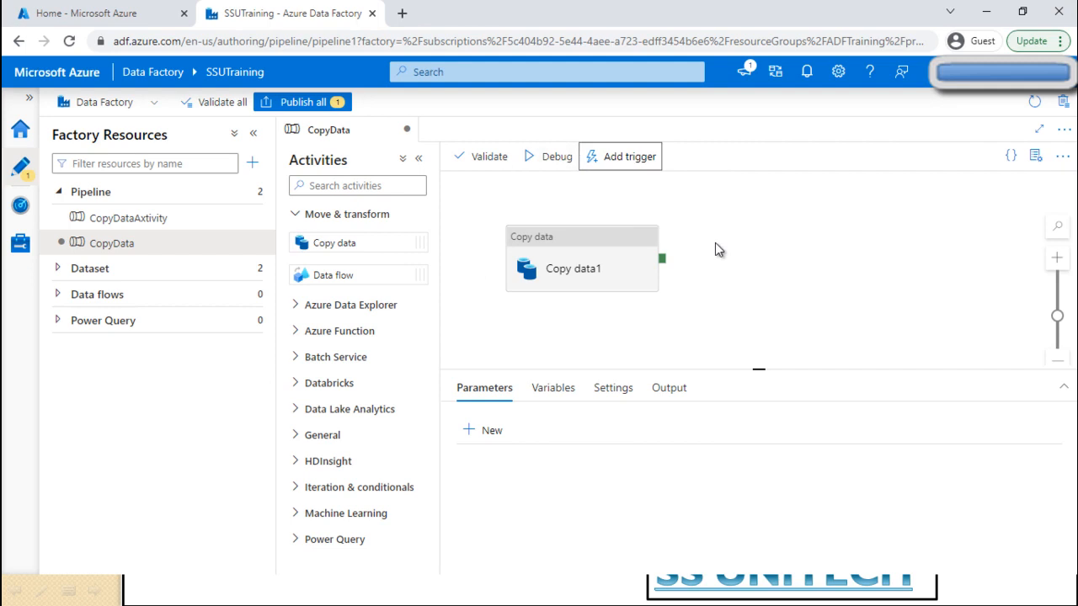
pyautogui.click(622, 158)
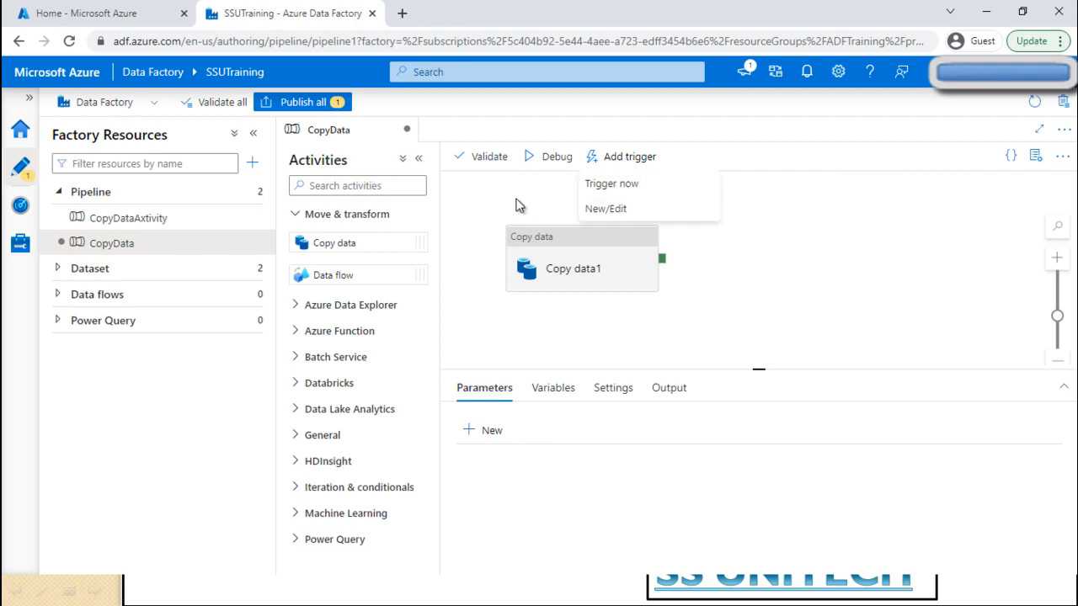
pyautogui.click(517, 205)
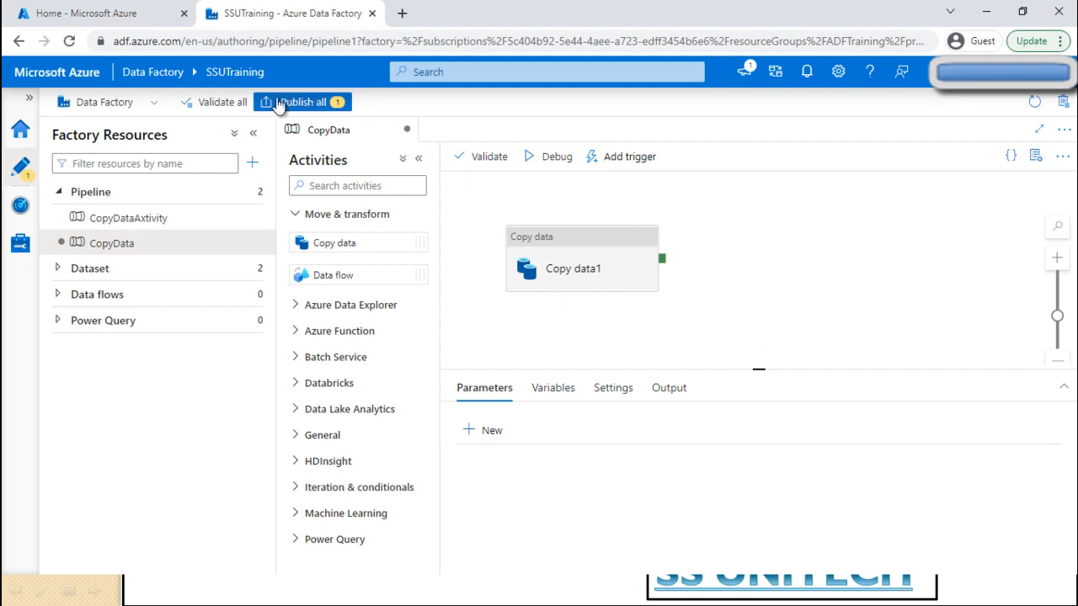
# - Try to publish all changes with the unconfigured Copy data activity in the pipeline, and dismiss the validation output
pyautogui.click(317, 102)
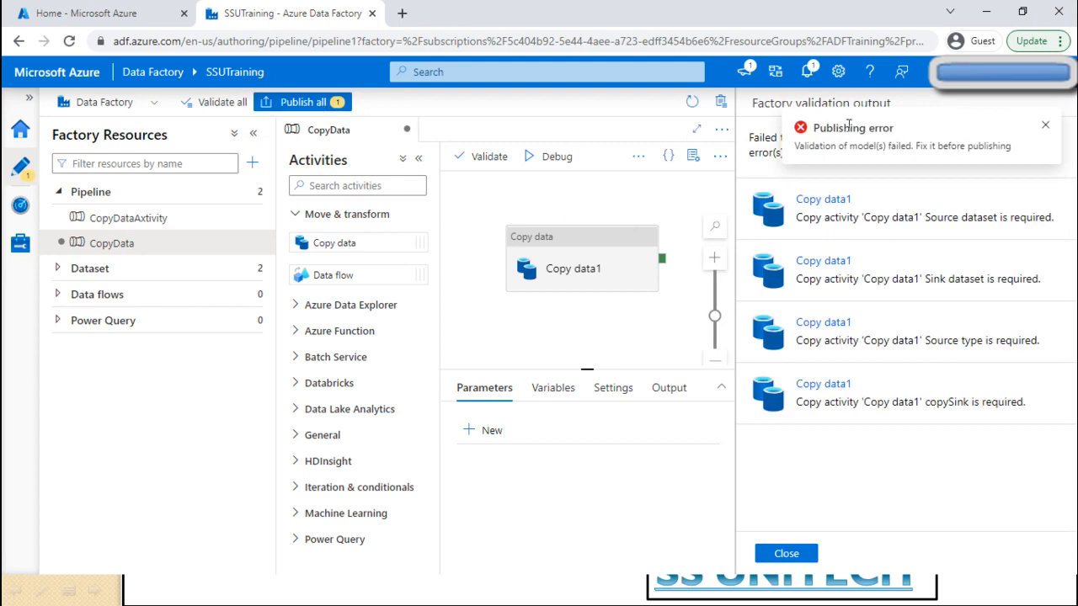
pyautogui.moveTo(815, 137); pyautogui.dragTo(944, 138)
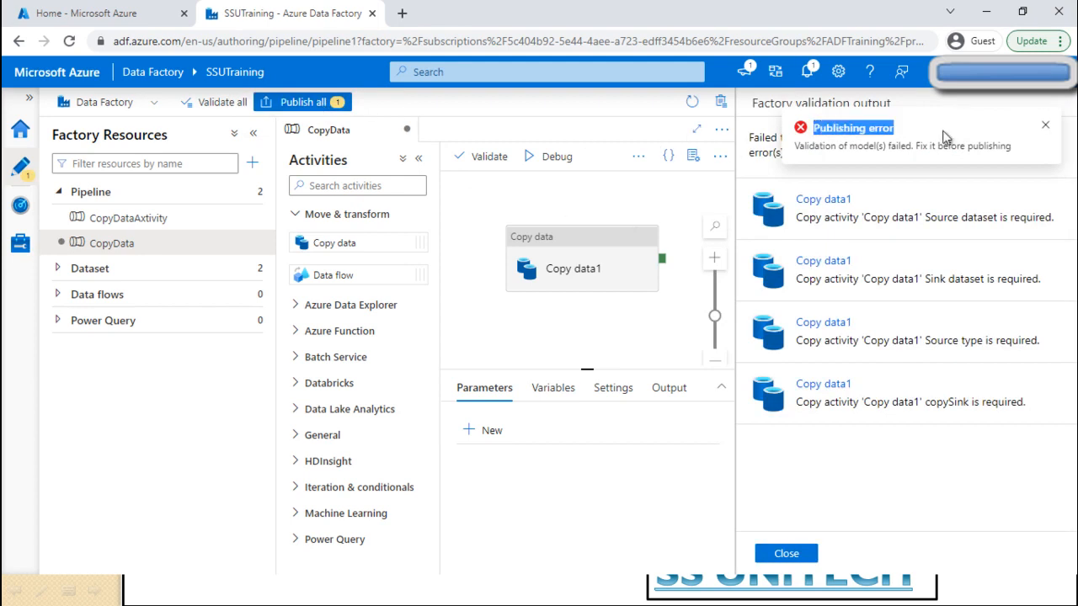
pyautogui.click(1044, 126)
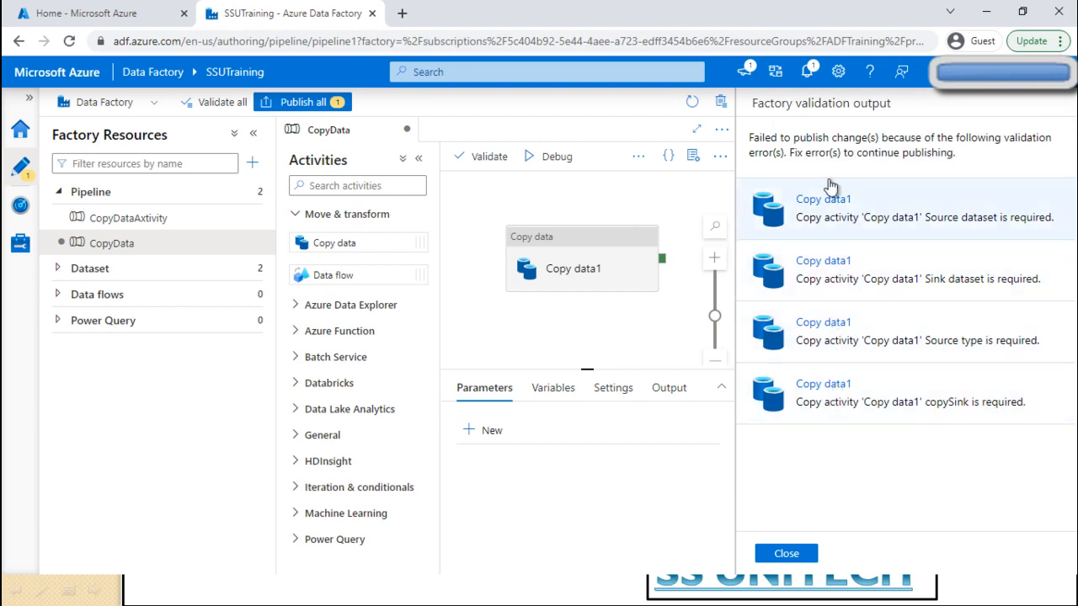
pyautogui.click(788, 554)
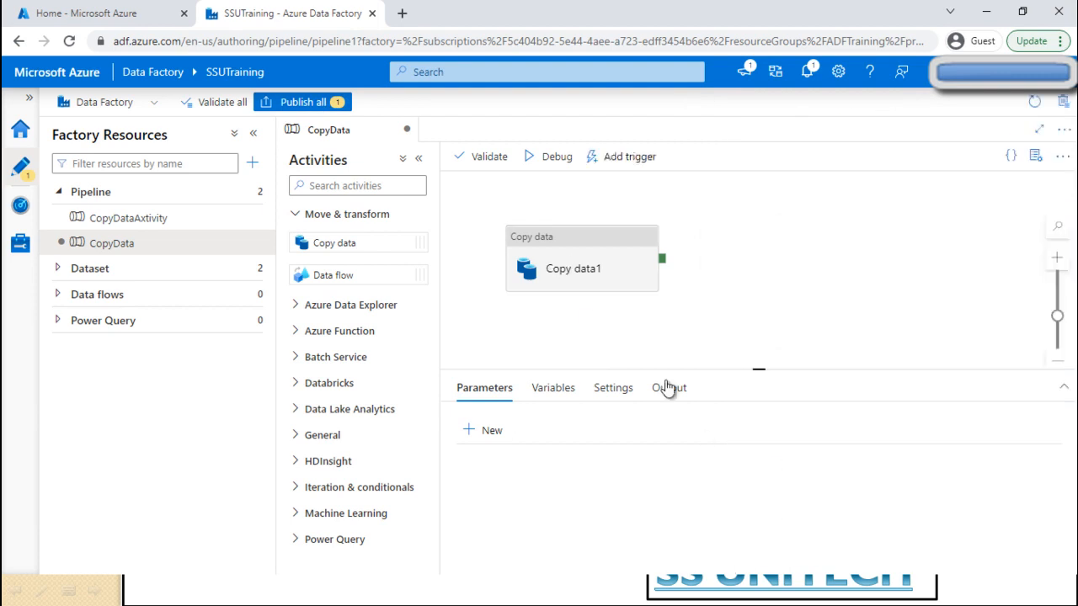
# - Delete the Copy data1 activity and try to publish the empty CopyData pipeline
pyautogui.click(551, 246)
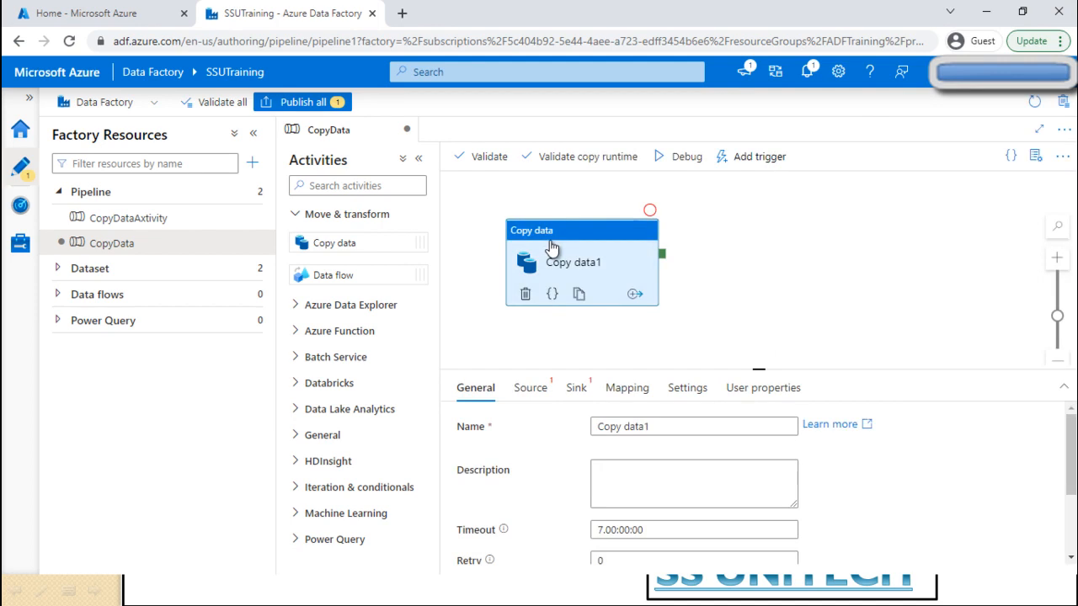
pyautogui.press('Delete')
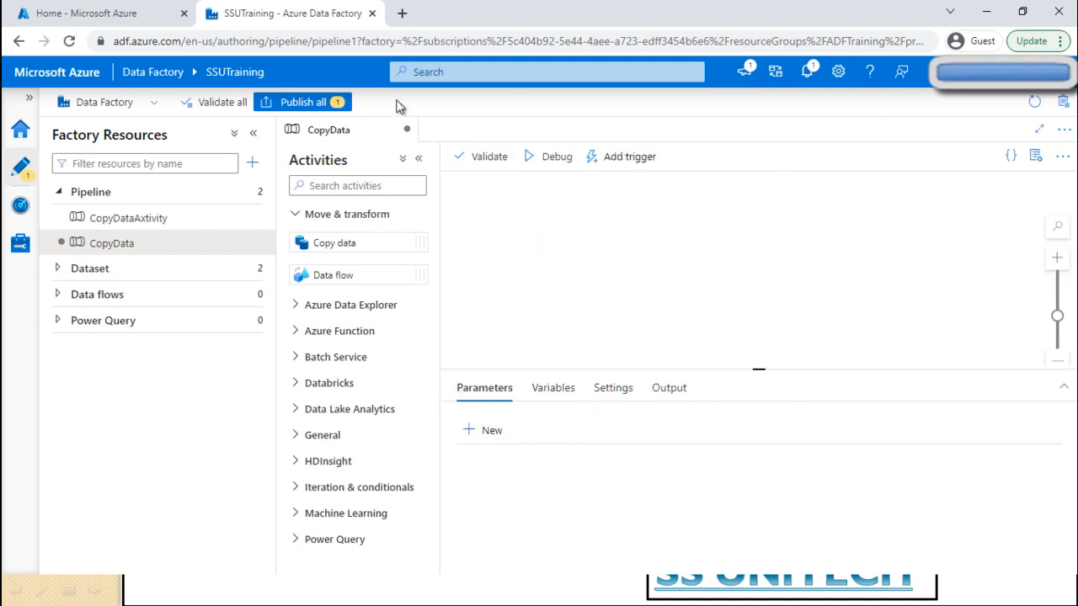
pyautogui.click(286, 103)
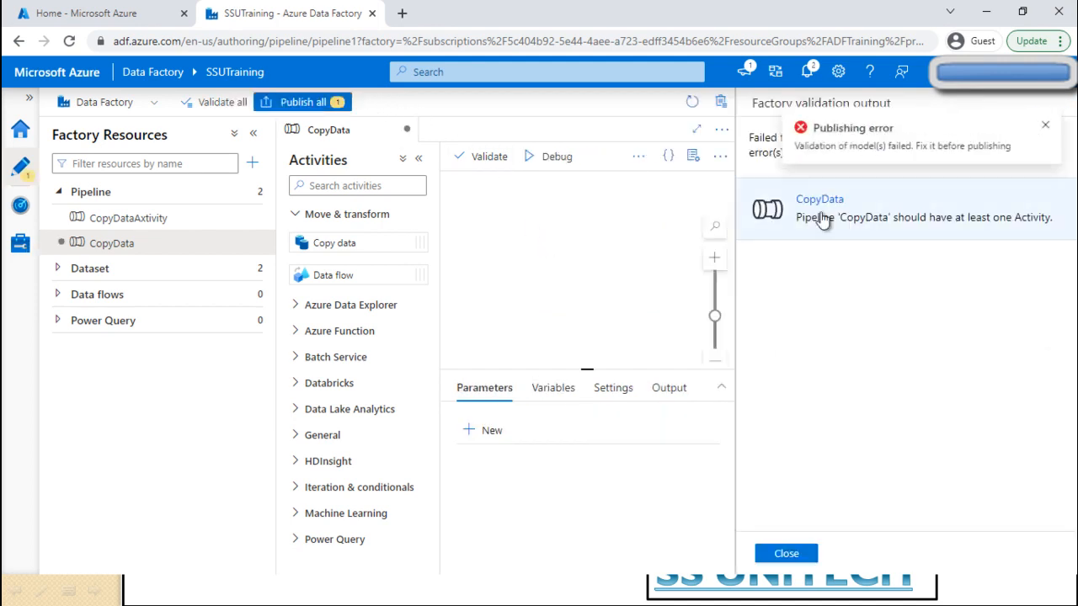
pyautogui.click(1045, 125)
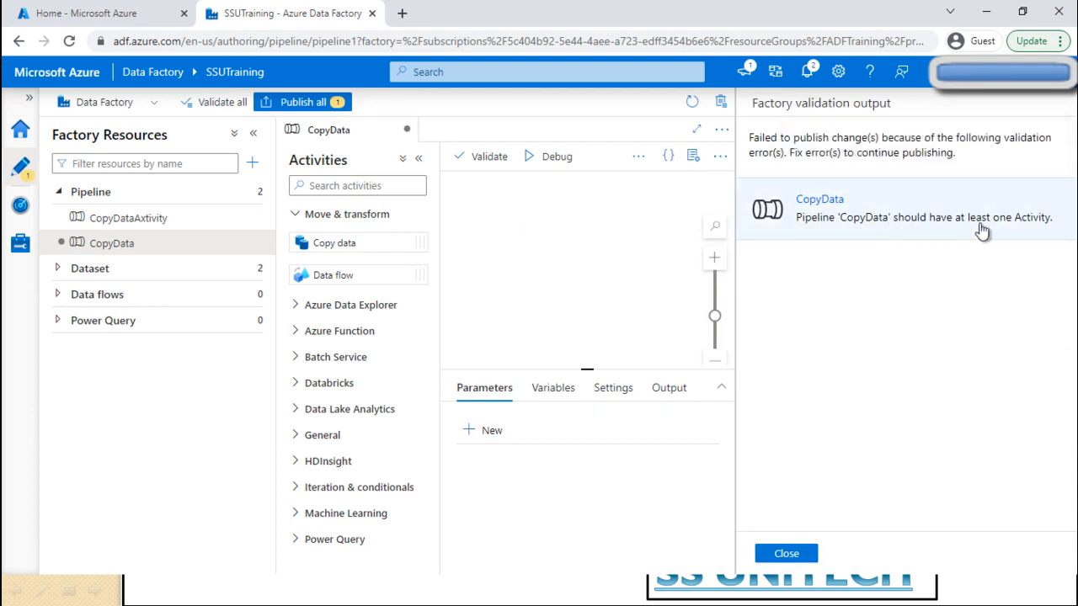
pyautogui.click(804, 553)
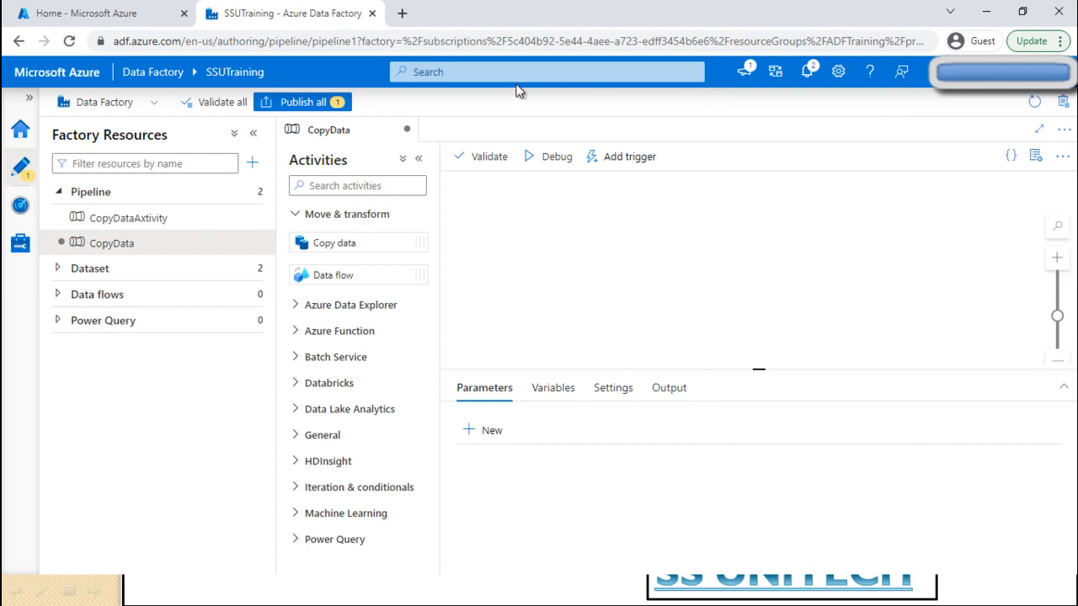